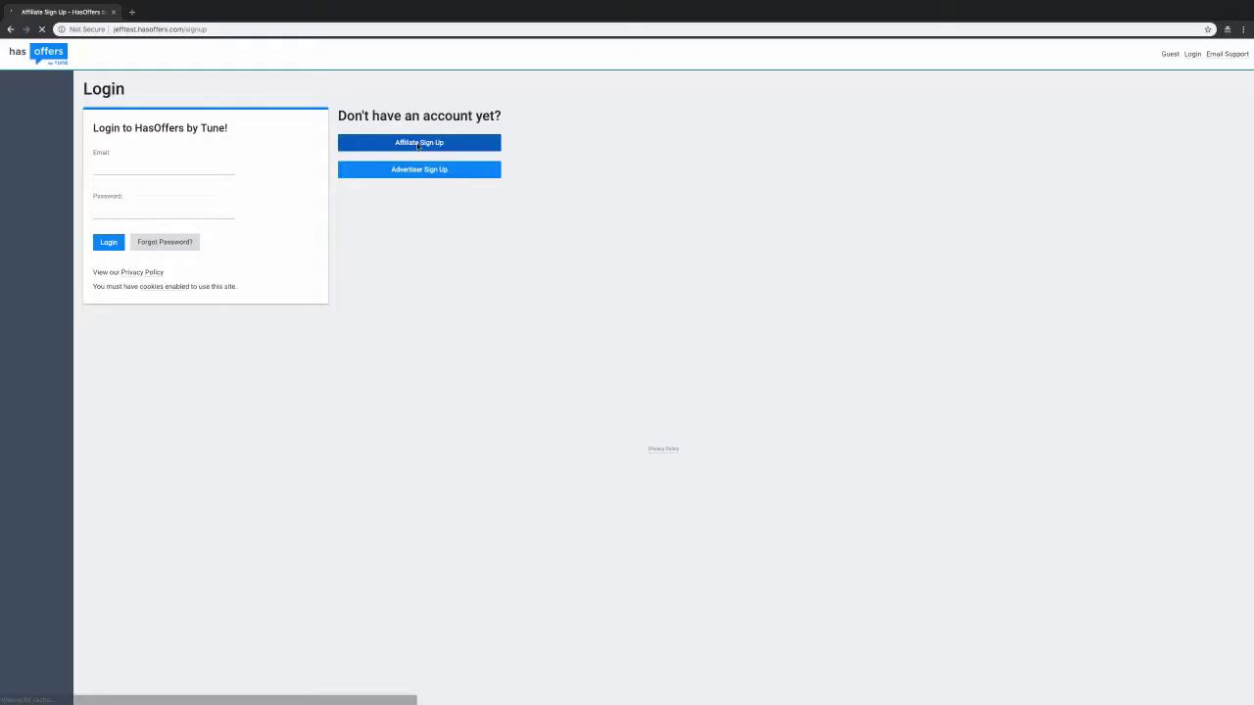
Step: Open the affiliate sign-up form and enter company name 'Publisher Company', address and city
left_click(686, 152)
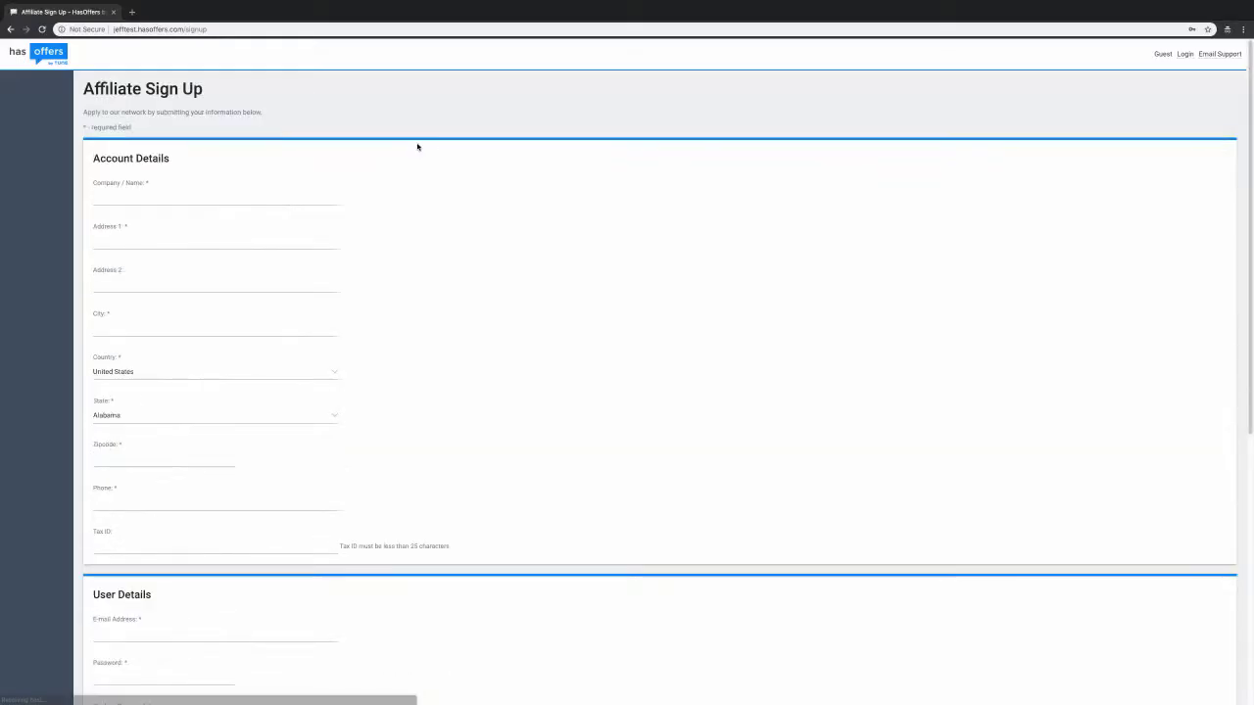
left_click(157, 195)
type("P")
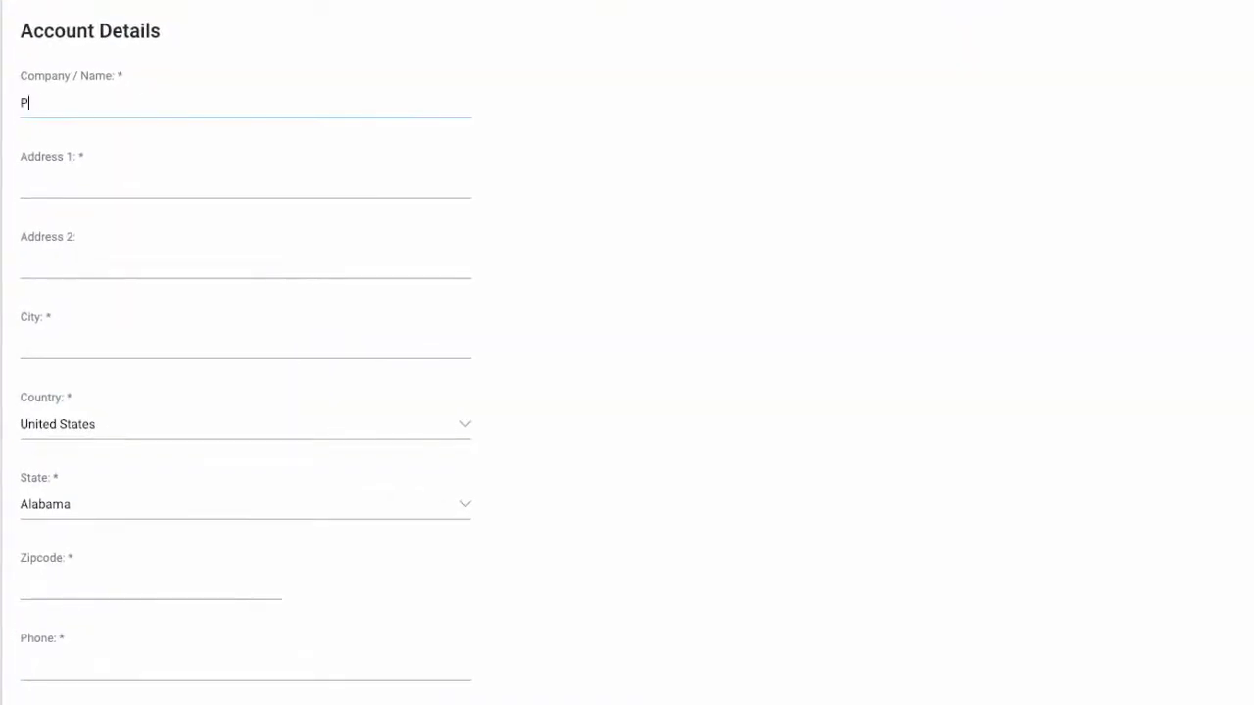
type("ublisher Company")
key("Tab")
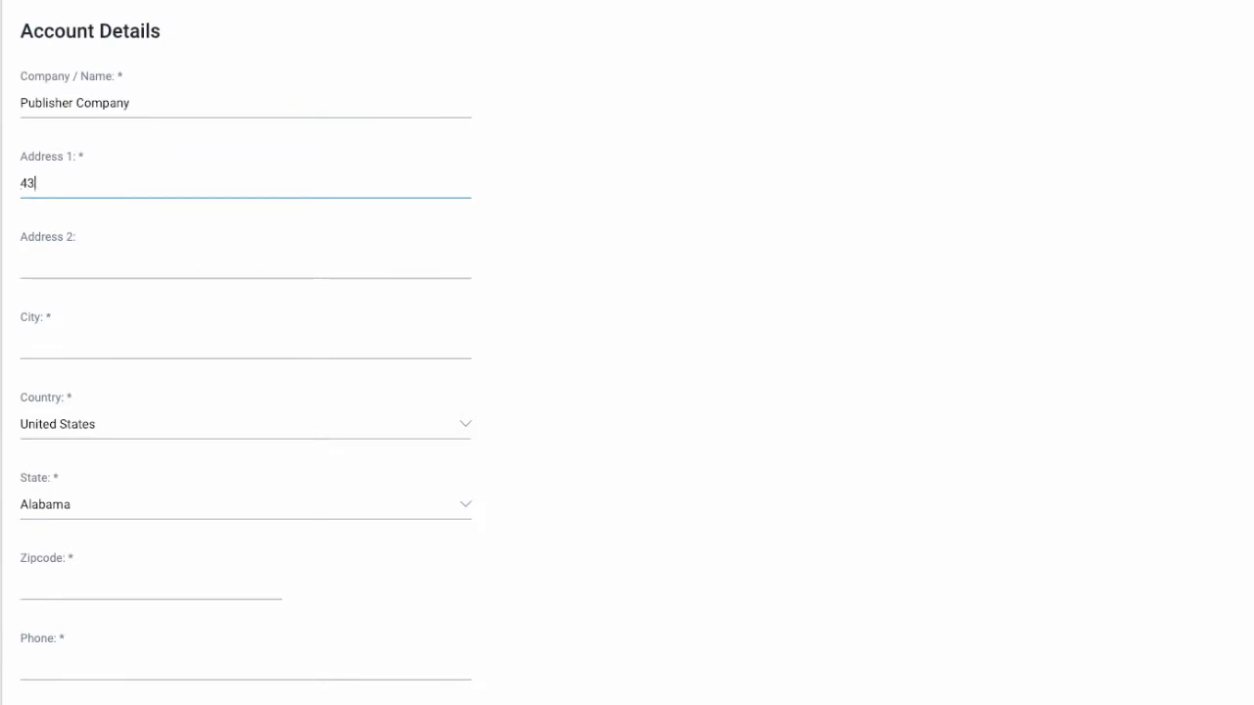
key("Tab")
key("Tab")
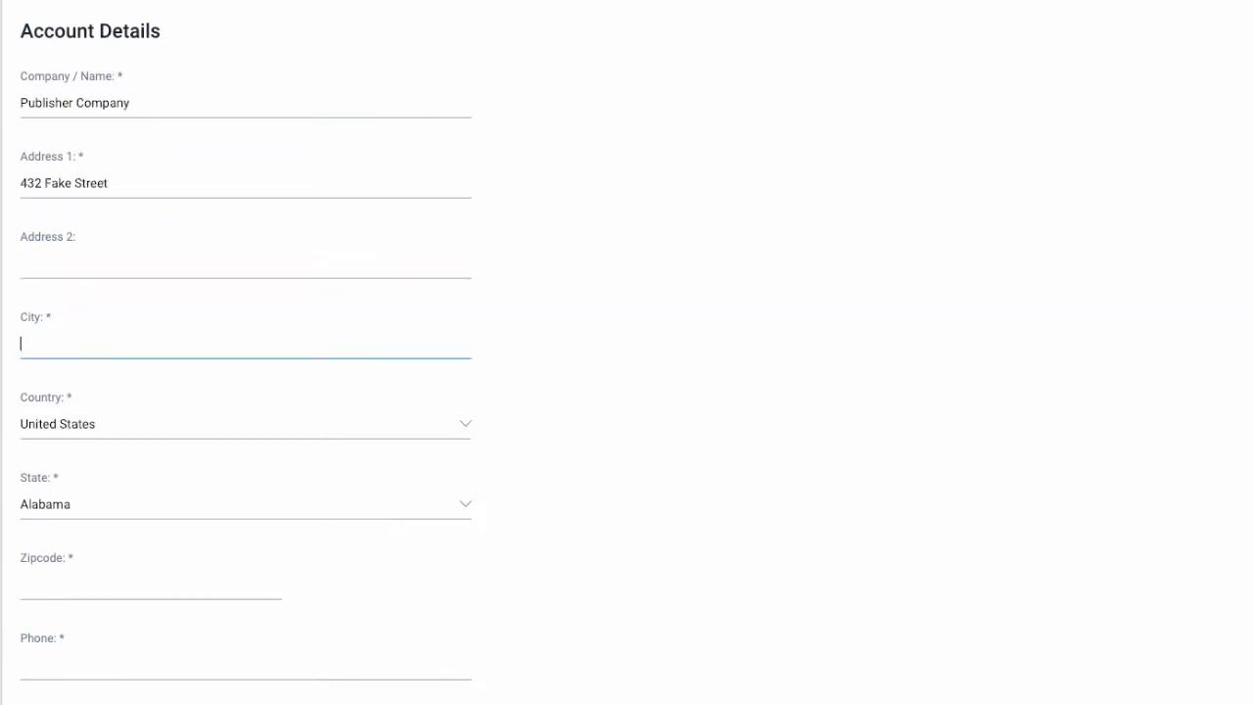
Step: Select Texas as the state in Account Details
left_click(464, 506)
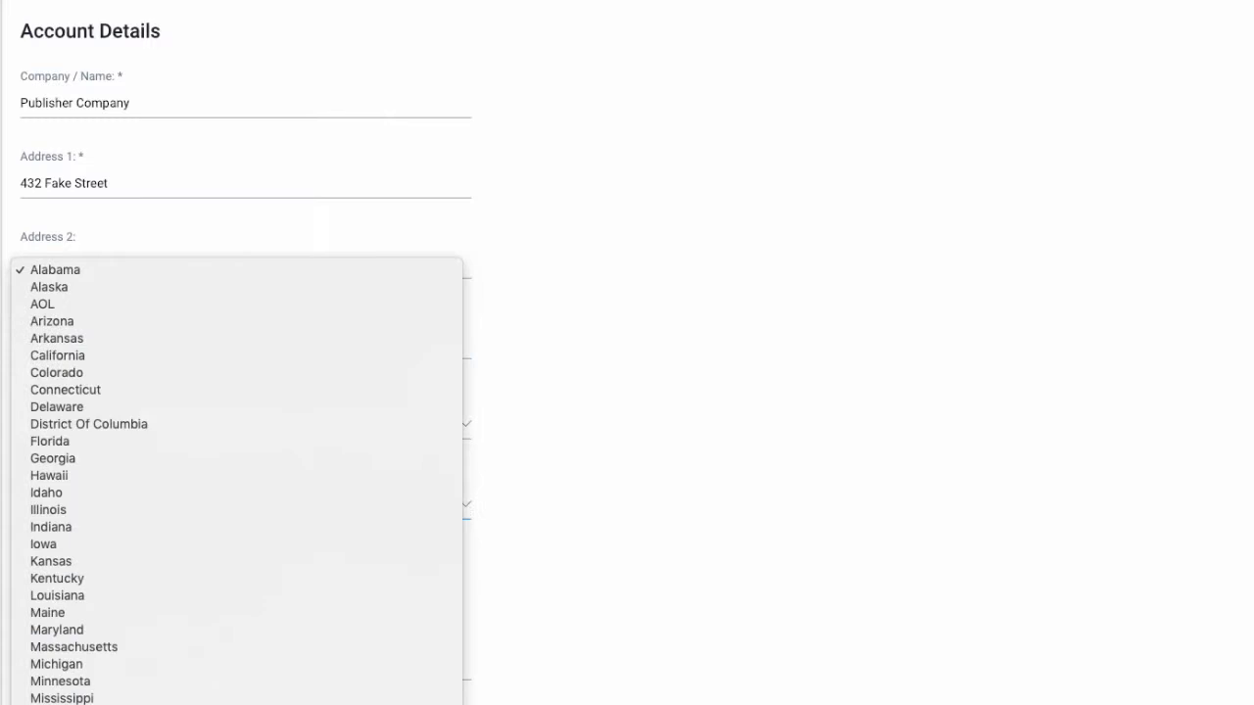
type("tex")
key("Return")
key("Tab")
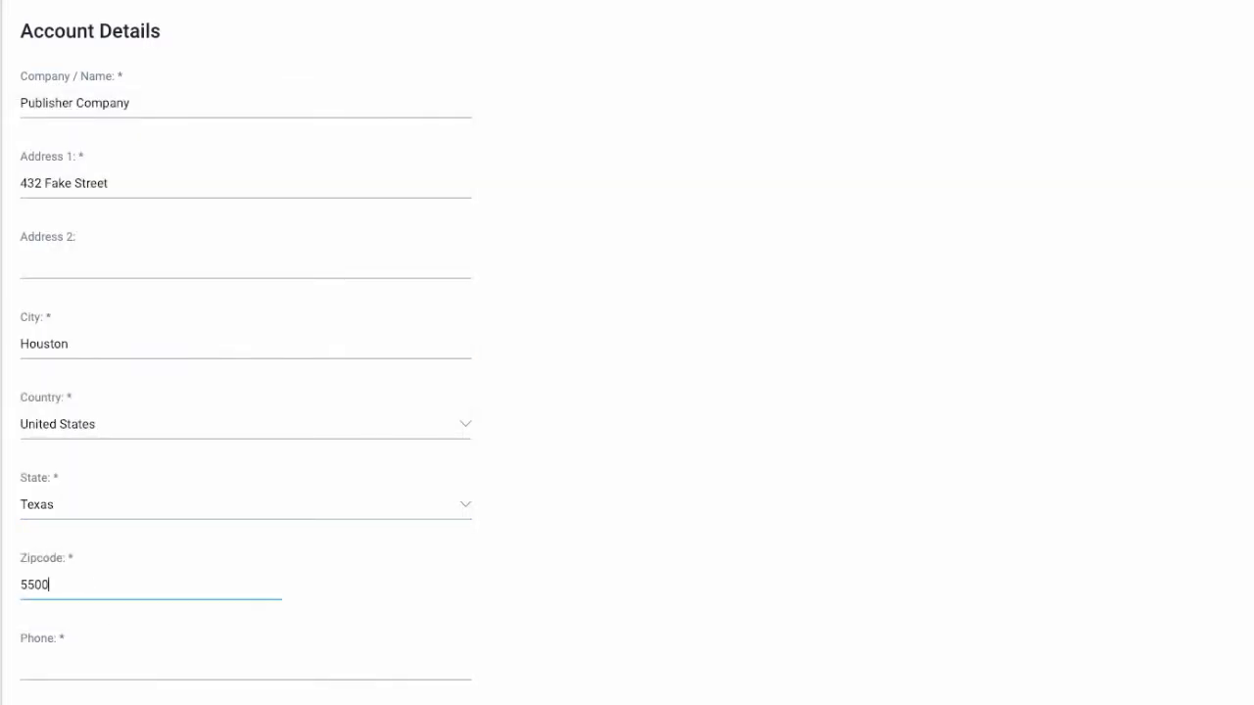
Step: Enter zipcode 55001 and fill the phone number from the saved suggestion
type("55001")
key("Tab")
type("5")
key("Down")
key("Return")
Step: Fill in the e-mail address, password and the applicant's first and last names
key("Tab")
key("Tab")
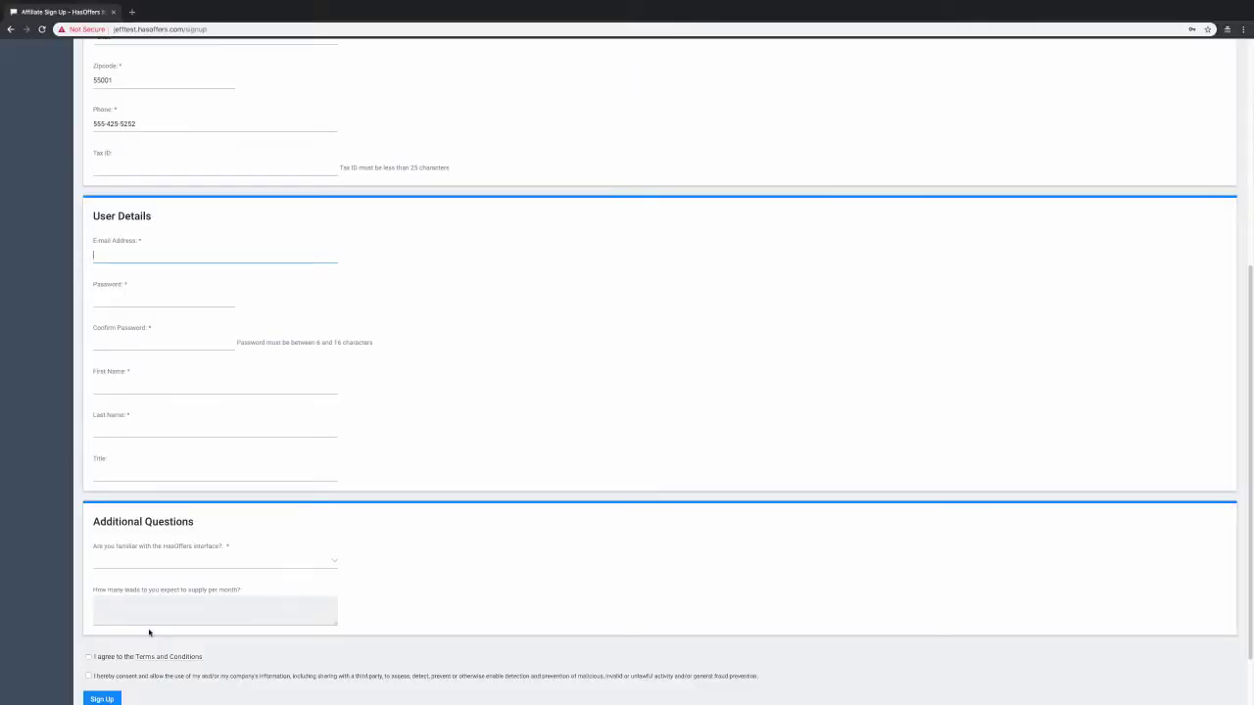
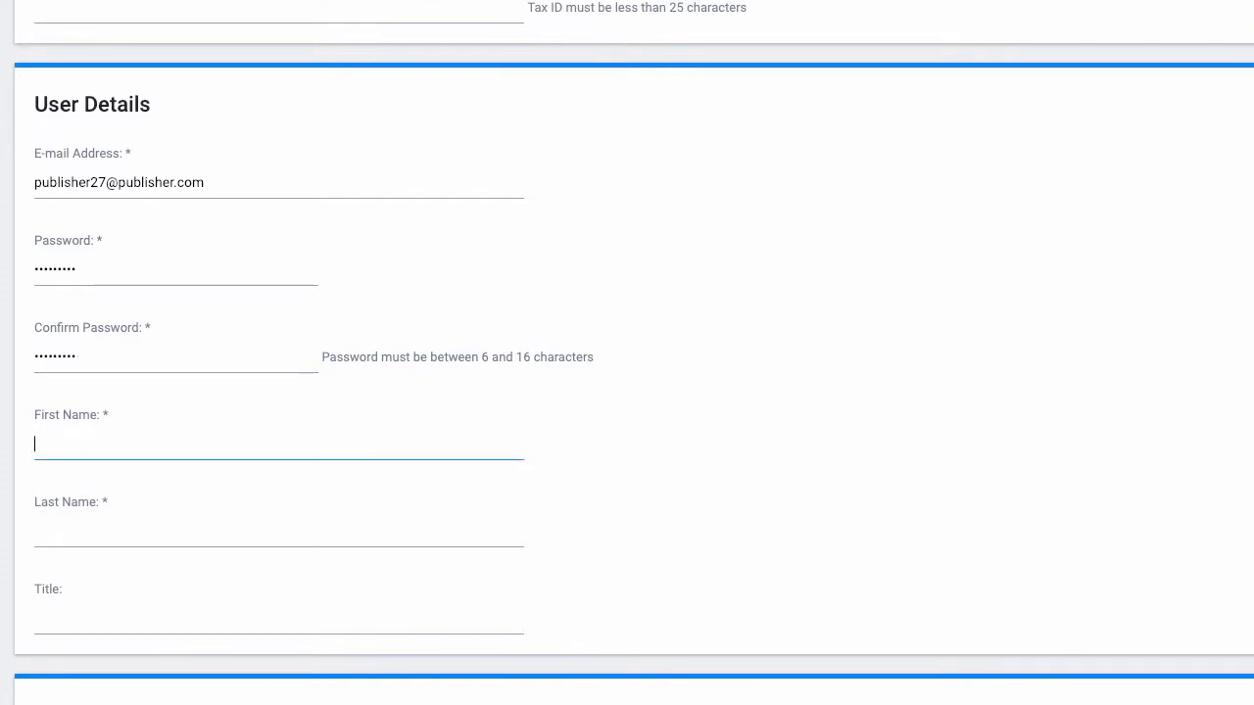
type("Tom")
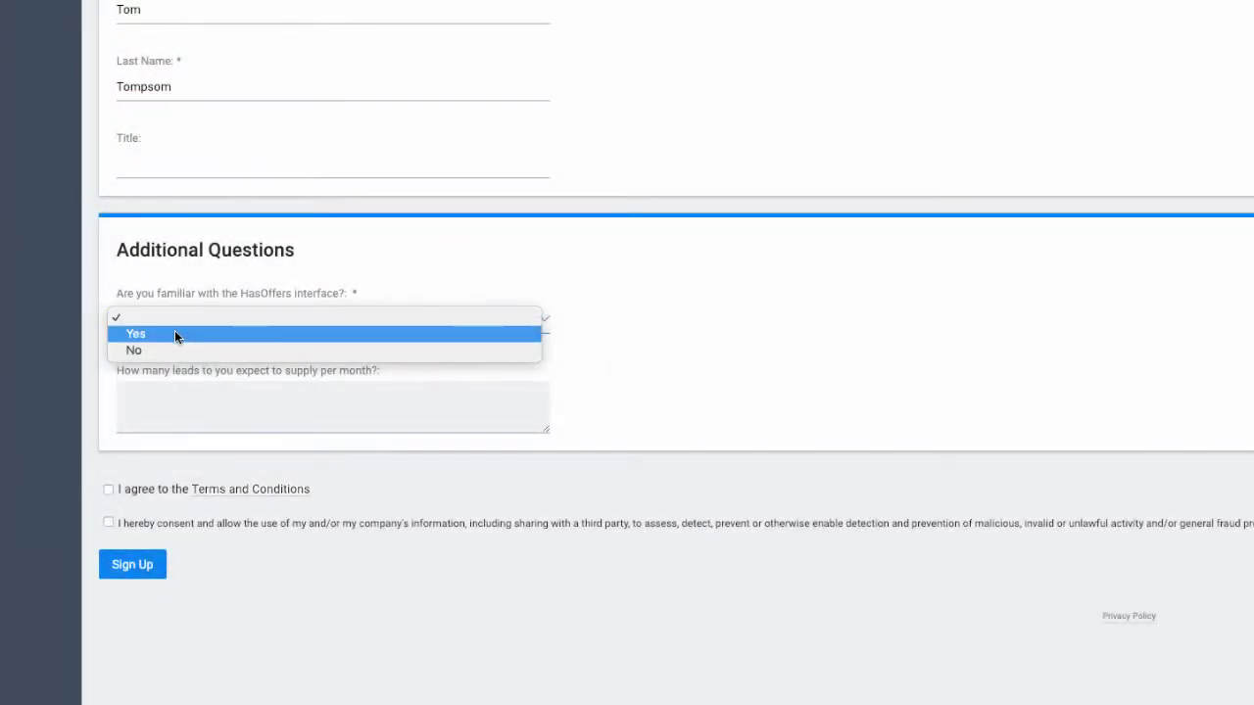
Step: Answer Yes to interface familiarity, enter 200 monthly leads and accept the terms
left_click(174, 334)
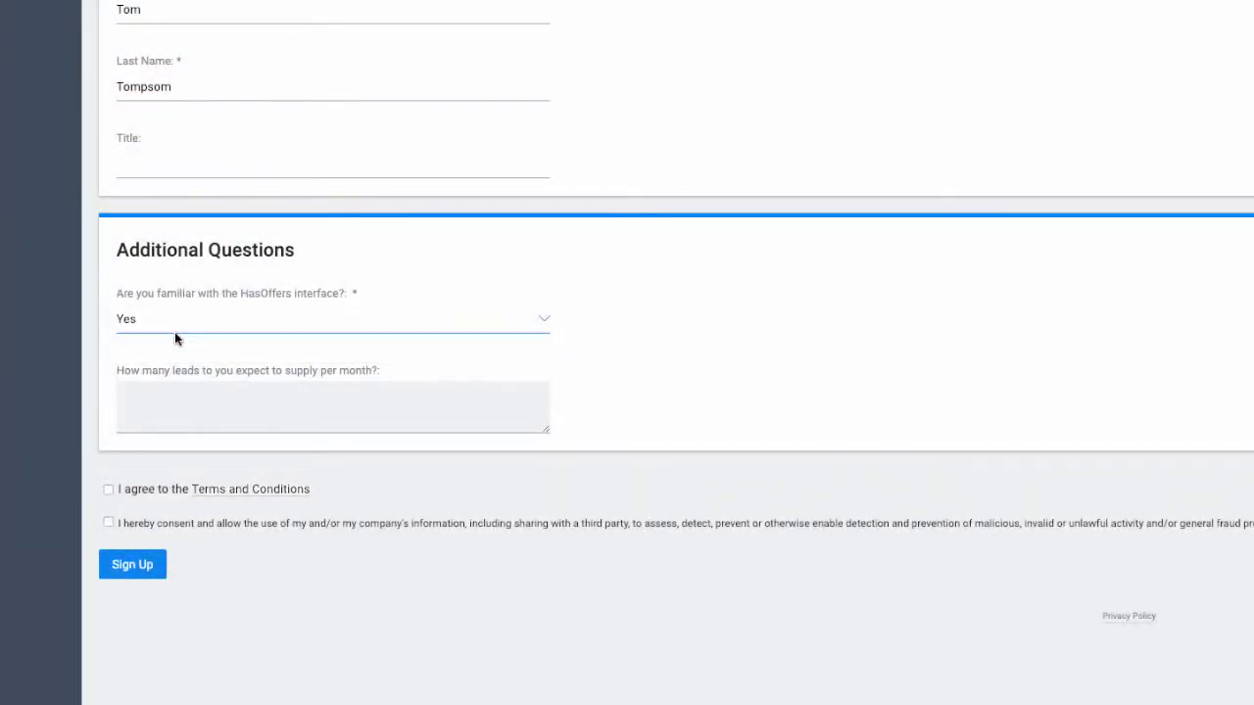
left_click(159, 406)
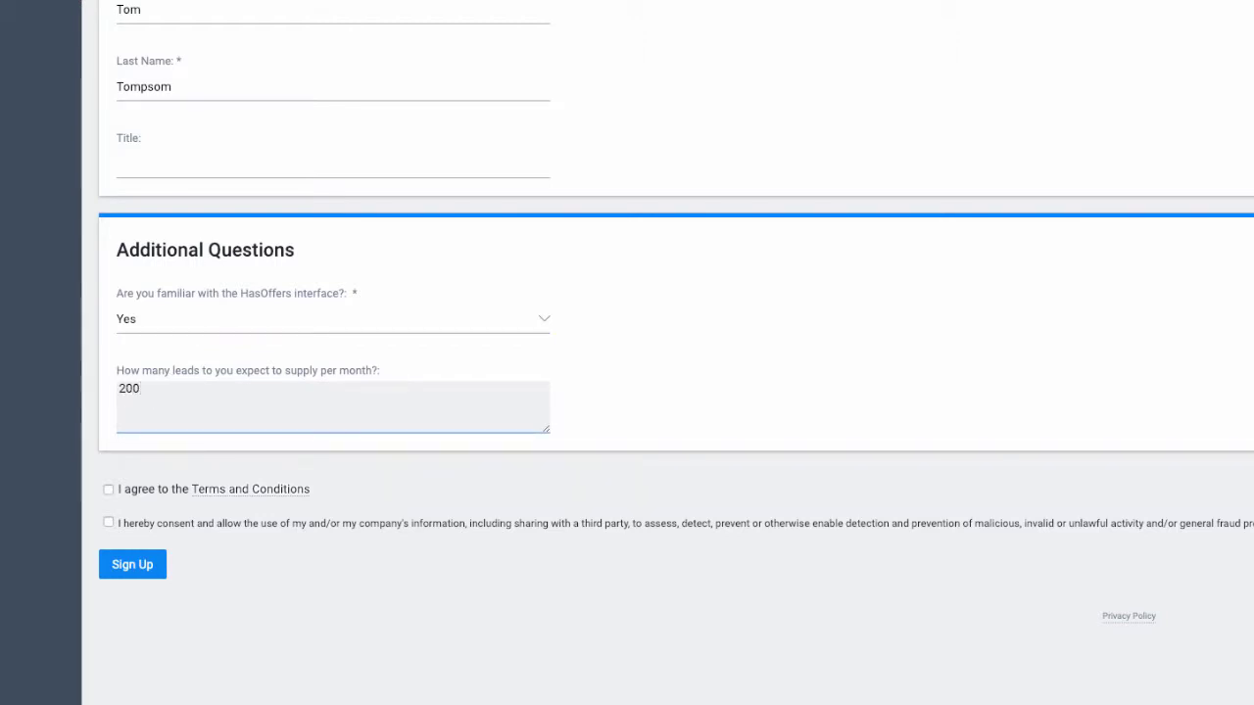
left_click(108, 489)
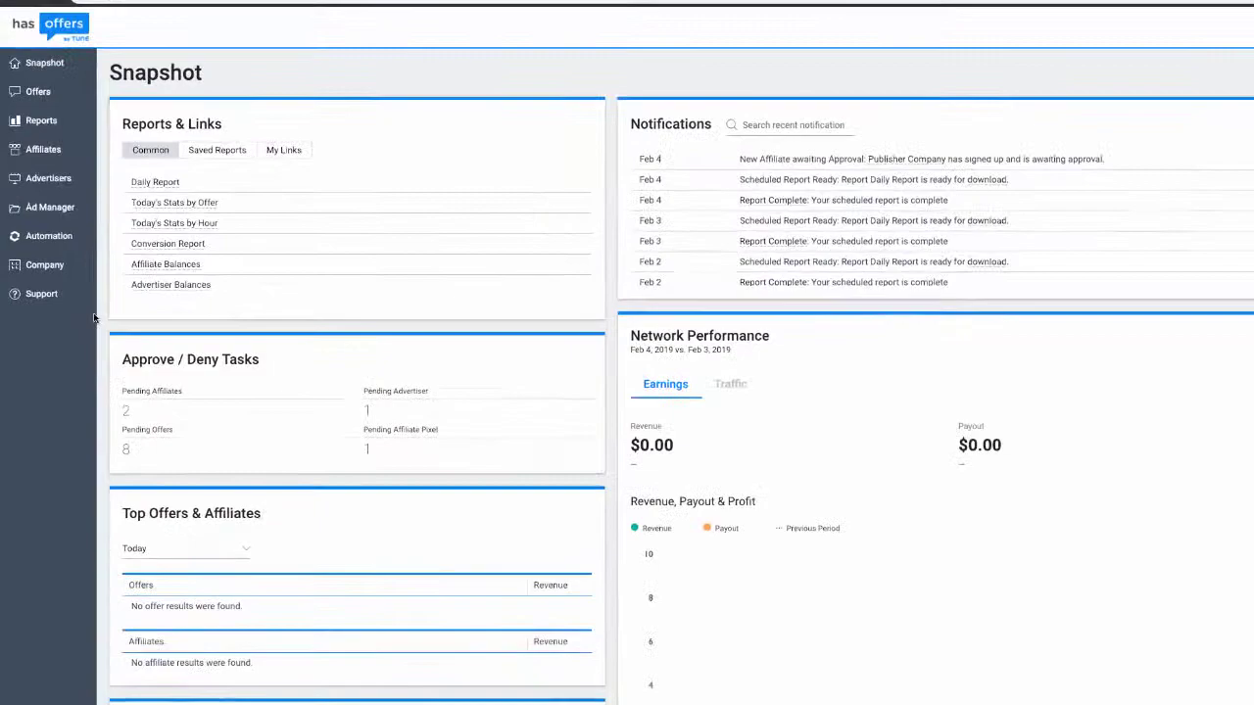
Step: Re-save the first affiliate sign-up question under Customize Application settings
mouse_move(59, 290)
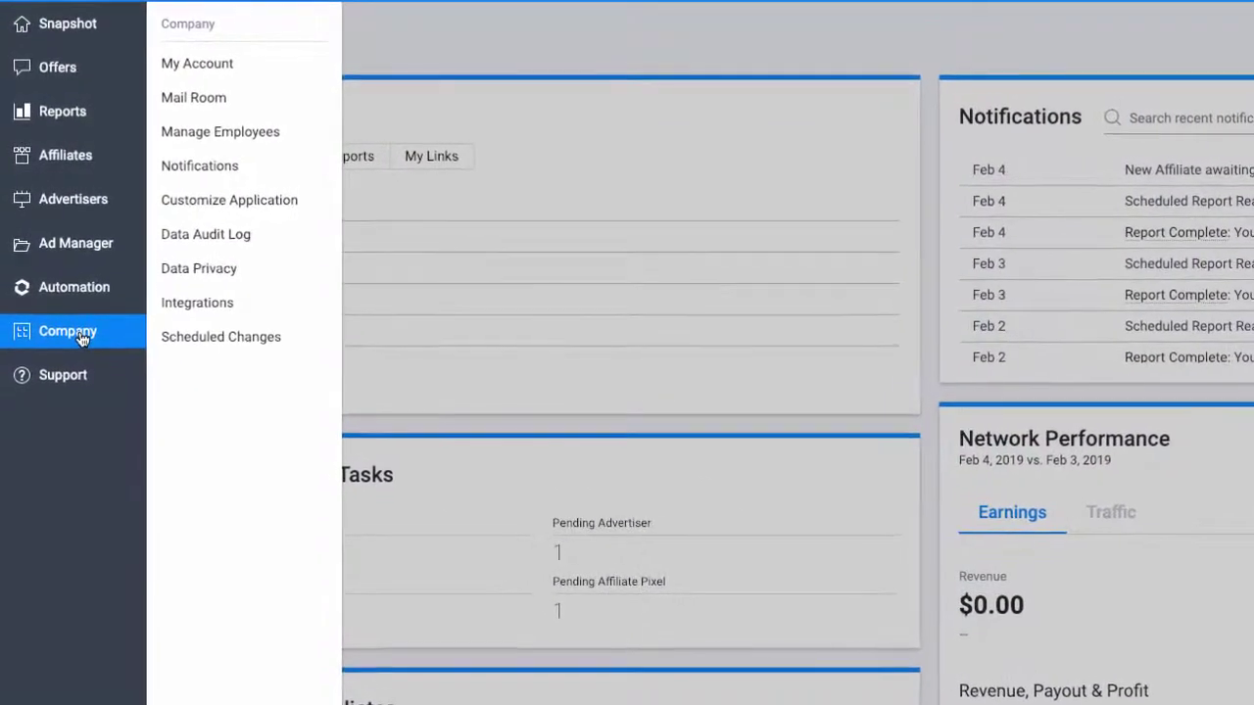
left_click(209, 205)
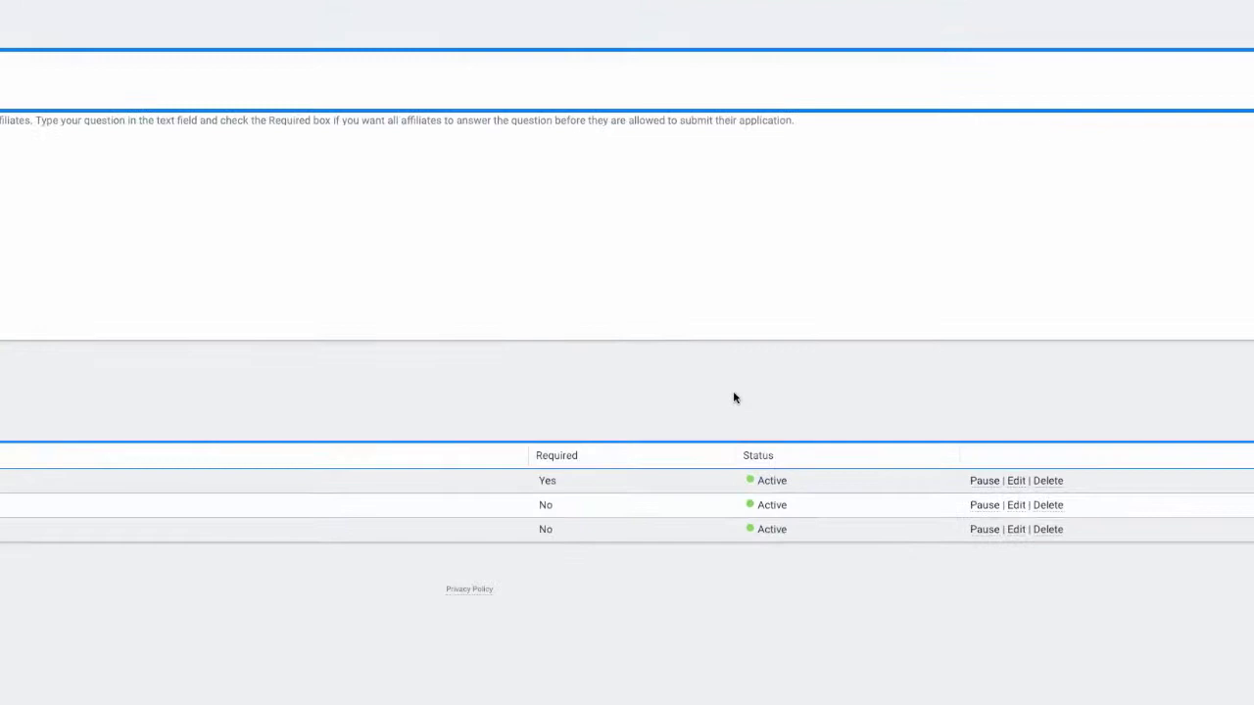
left_click(1015, 503)
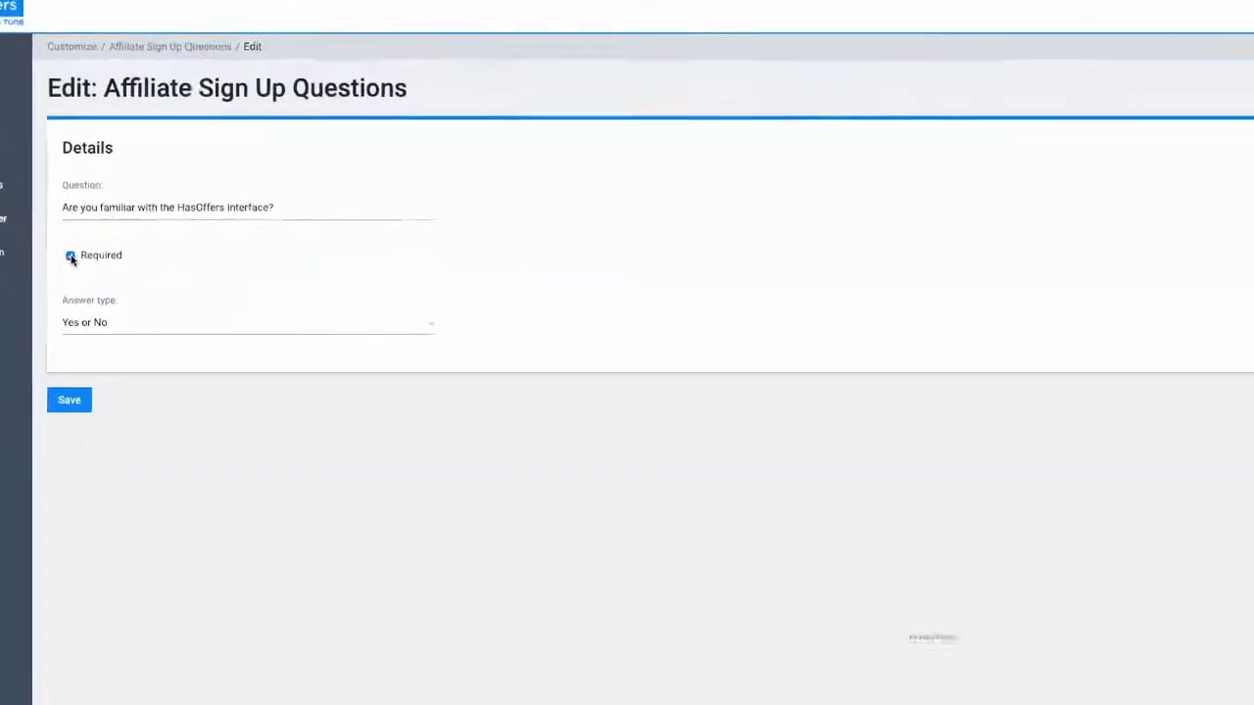
left_click(49, 460)
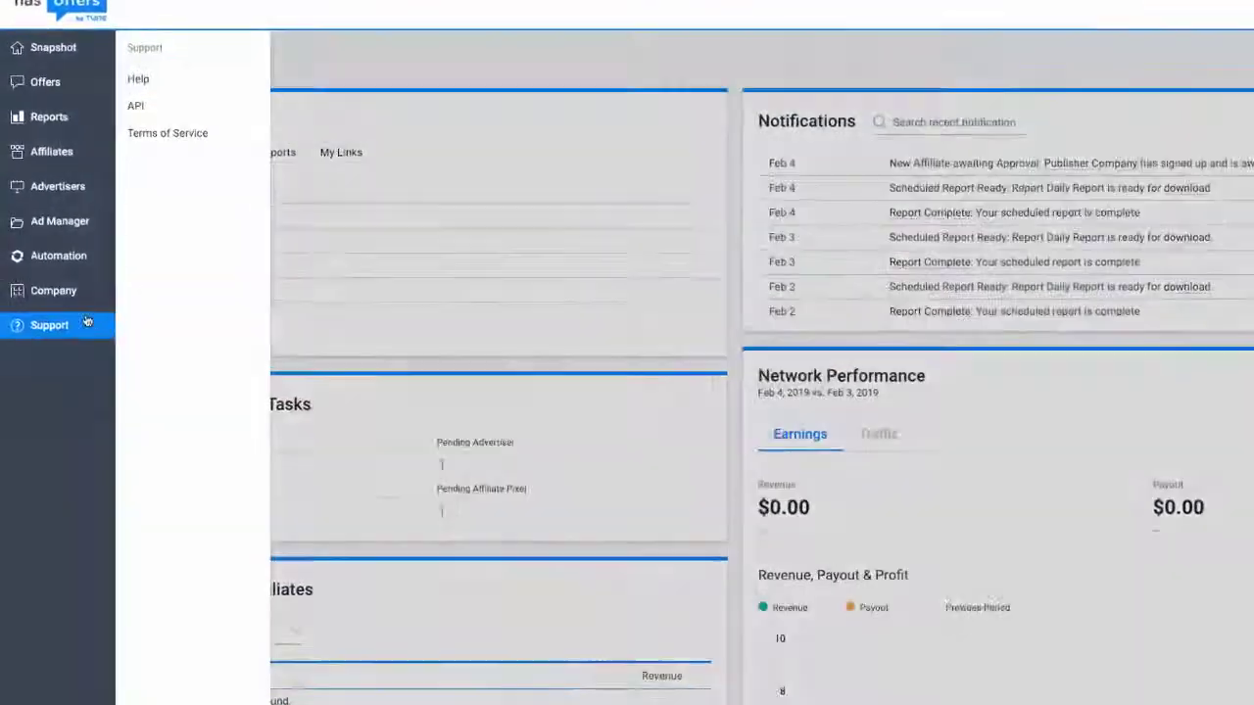
mouse_move(40, 236)
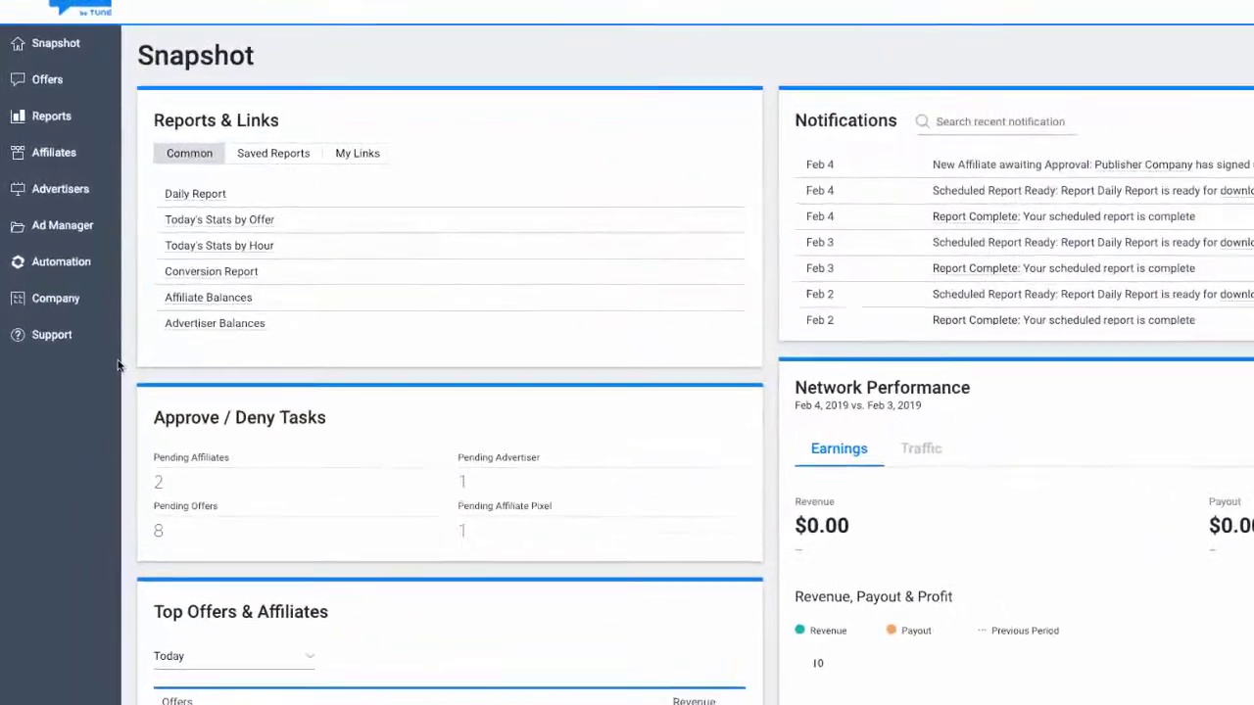
left_click(68, 304)
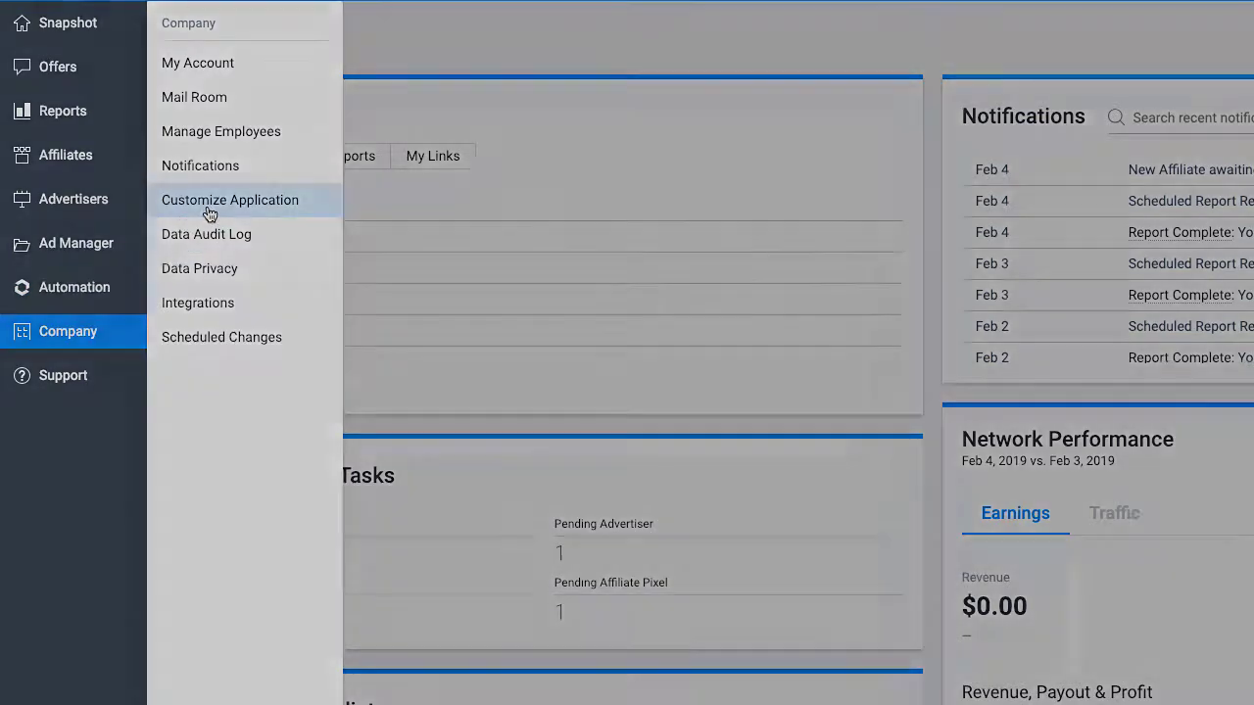
left_click(208, 208)
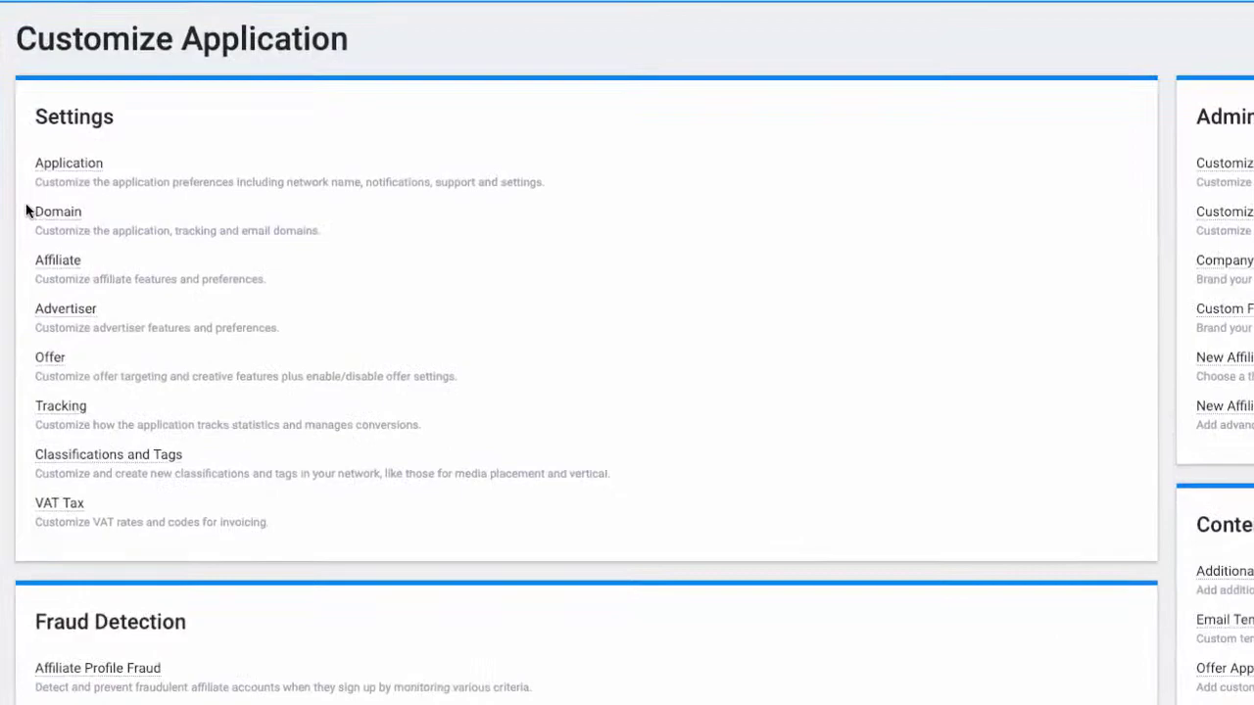
left_click(54, 262)
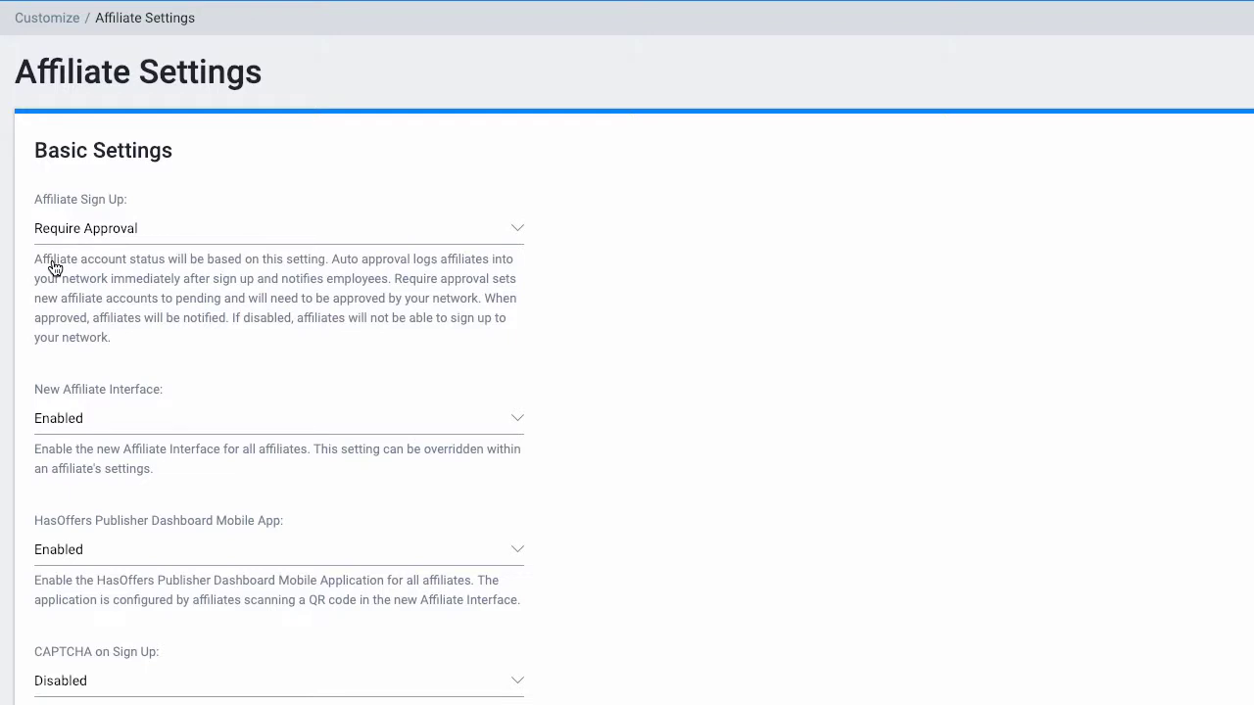
left_click(95, 238)
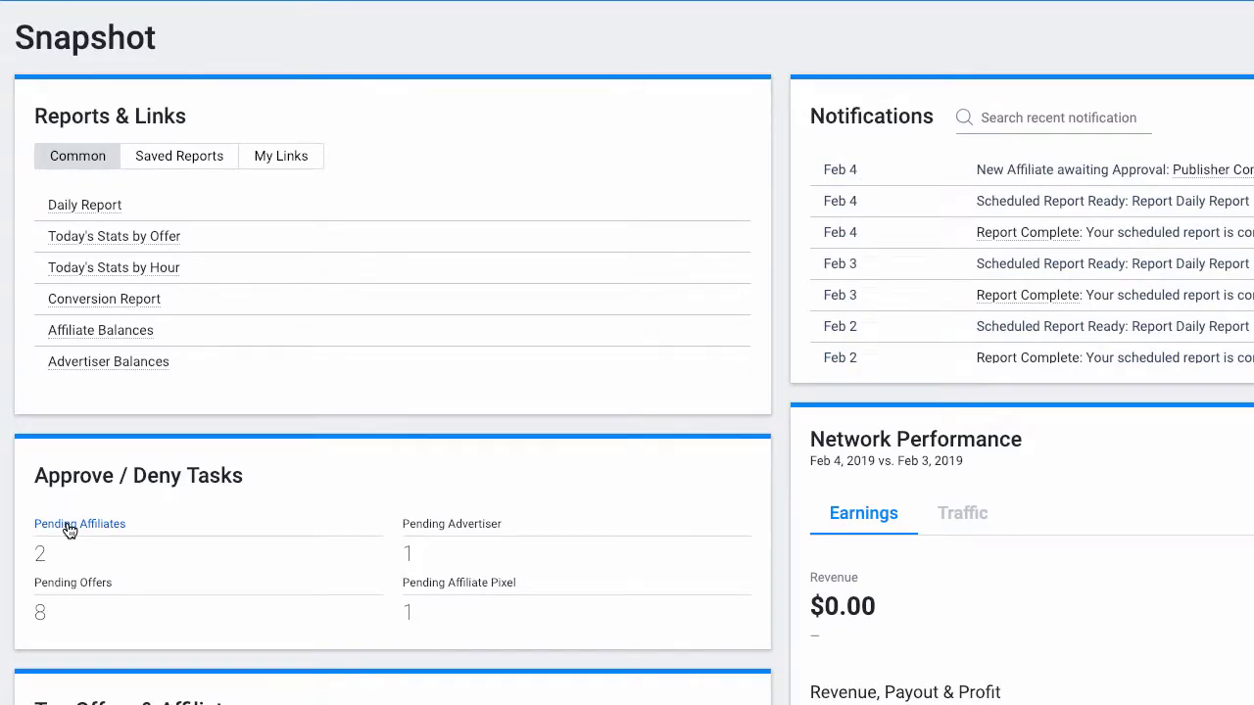
Step: In Pending Affiliates, give TMC Publisher a different account manager and approve it
left_click(69, 530)
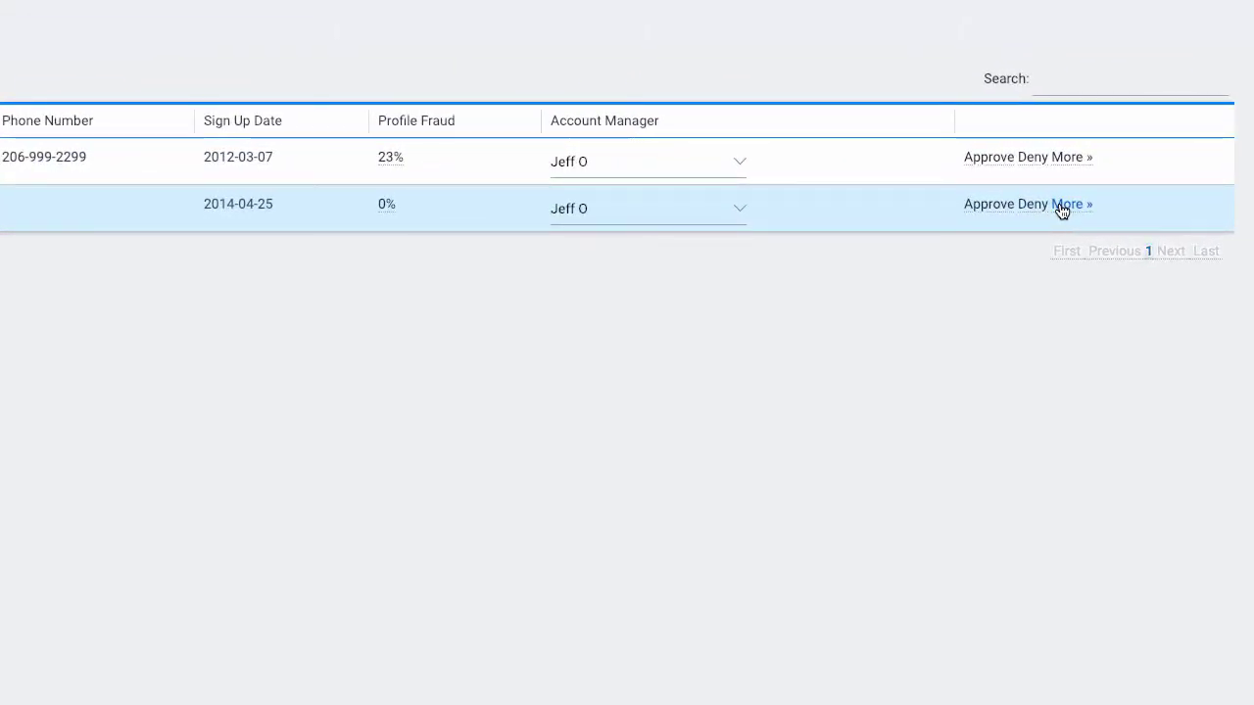
left_click(737, 213)
left_click(697, 194)
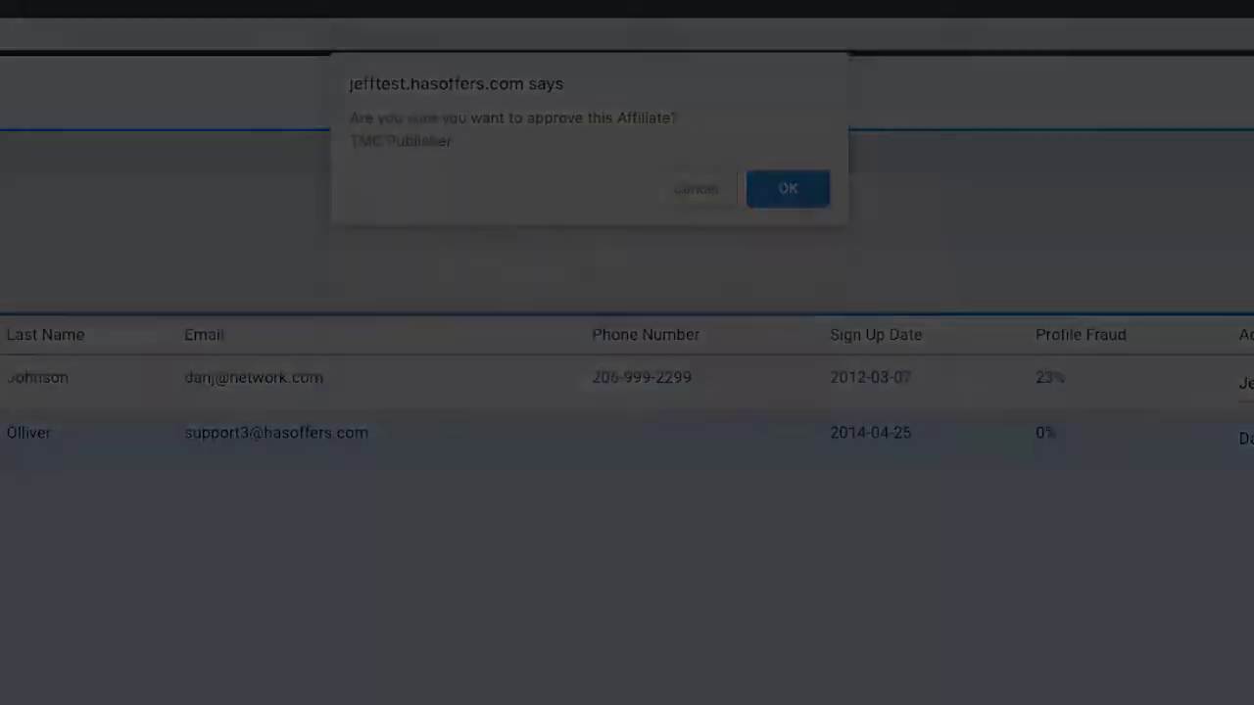
left_click(813, 201)
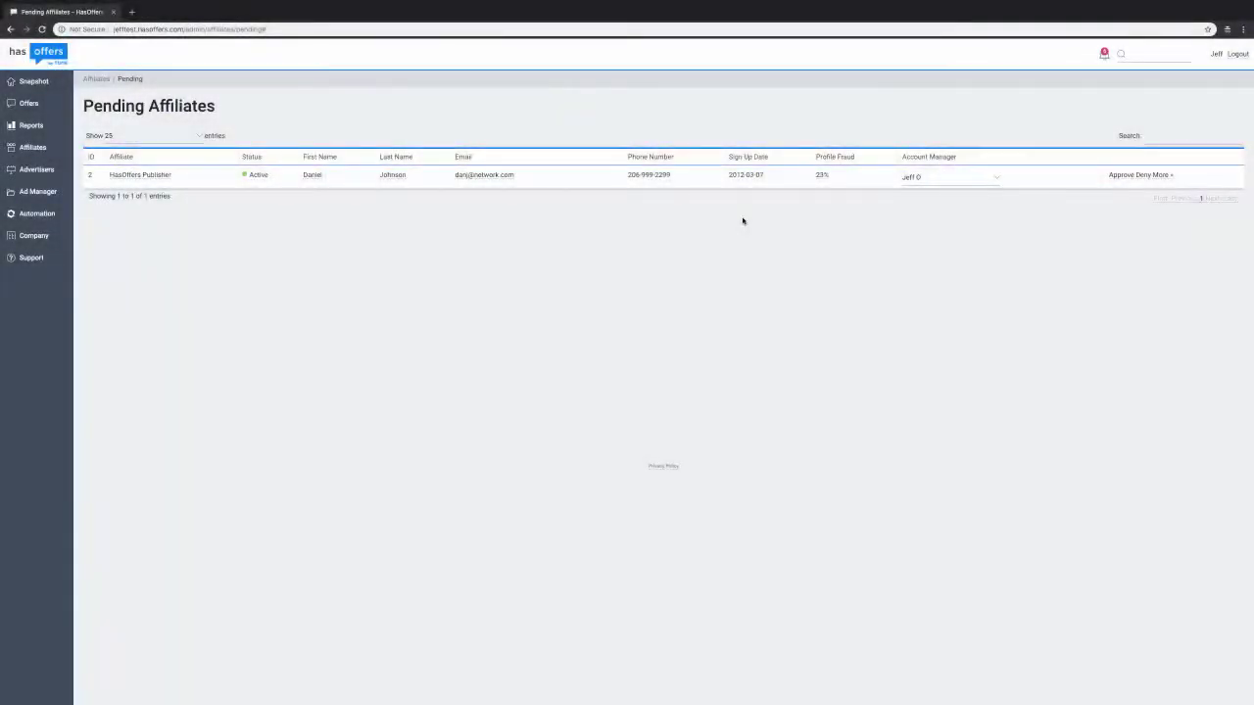